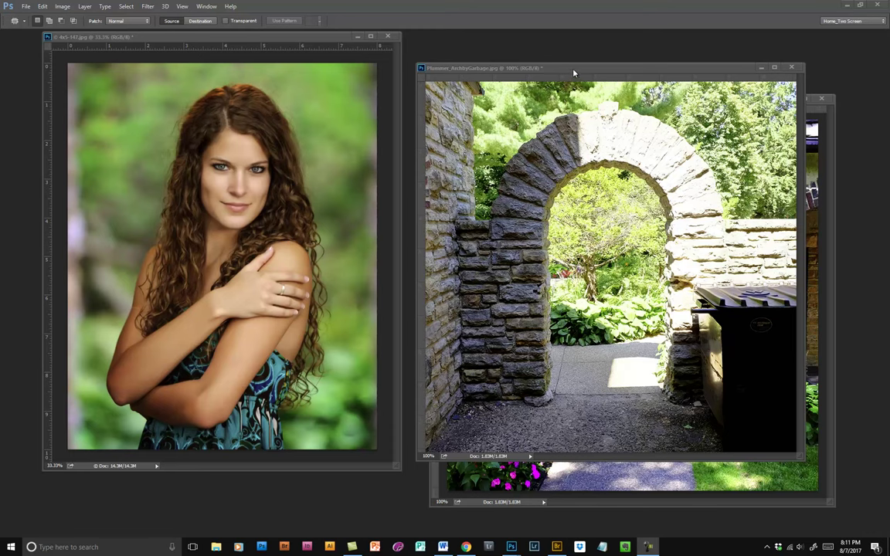
Reposition the arch photo's window and paint a red stroke along the portrait's left edge
drag(573, 70, 572, 59)
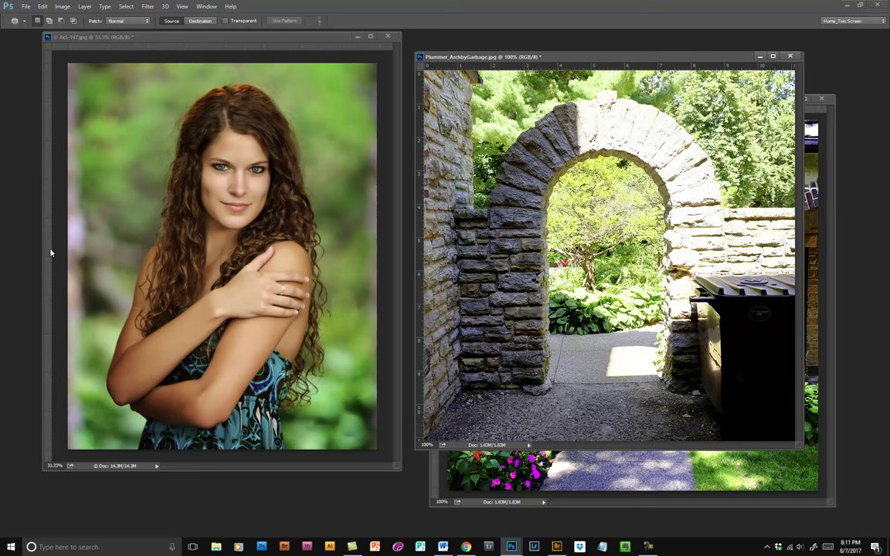
click(75, 210)
mouse_move(74, 197)
mouse_down()
mouse_move(80, 243)
mouse_move(80, 231)
mouse_up()
key(b)
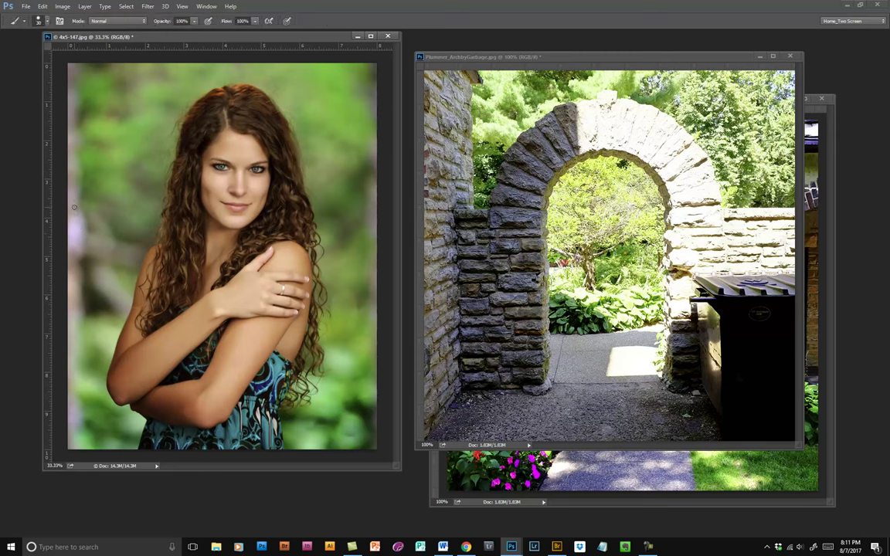
drag(74, 199, 80, 242)
Add red marks on the wall beside the garden arch and inside its opening, then bring RismaSpot.jpg forward
click(490, 207)
drag(541, 226, 541, 246)
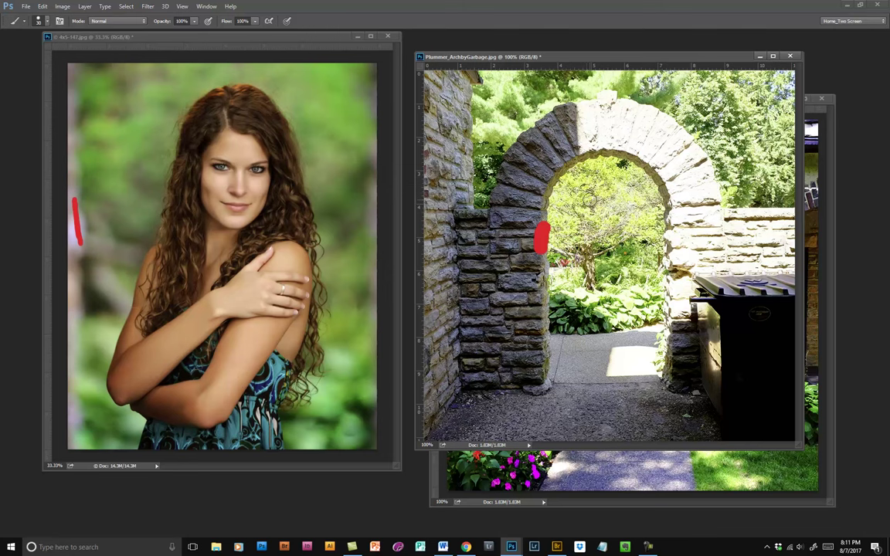
drag(600, 208, 603, 202)
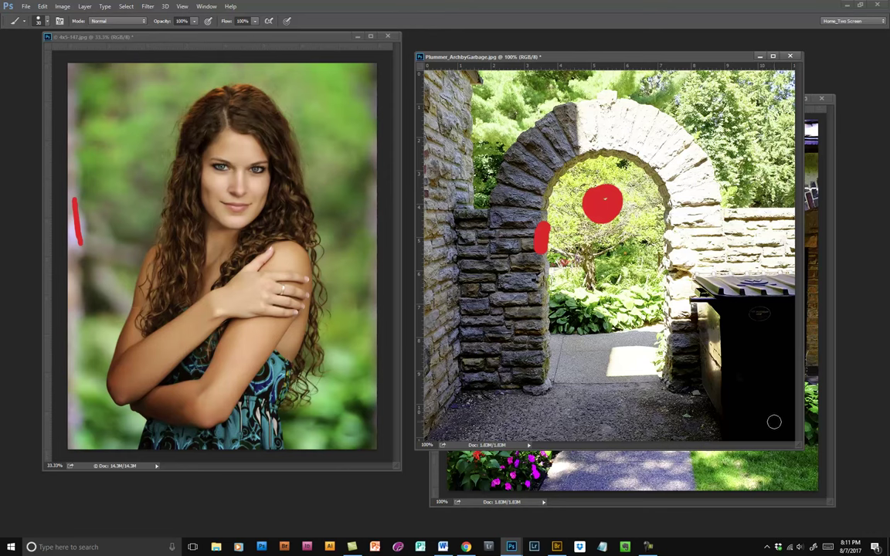
key(ctrl+Tab)
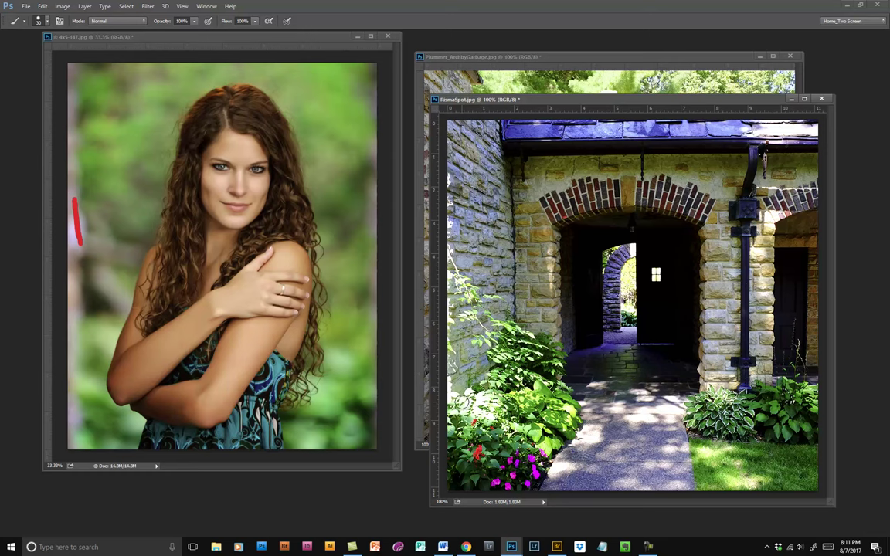
Shrink the brush to 10 px and mark the dark archway's floor and top in red
key(bracketleft)
key(bracketleft)
drag(622, 349, 640, 349)
mouse_move(642, 222)
mouse_down()
mouse_move(620, 227)
mouse_move(631, 236)
mouse_move(644, 223)
mouse_up()
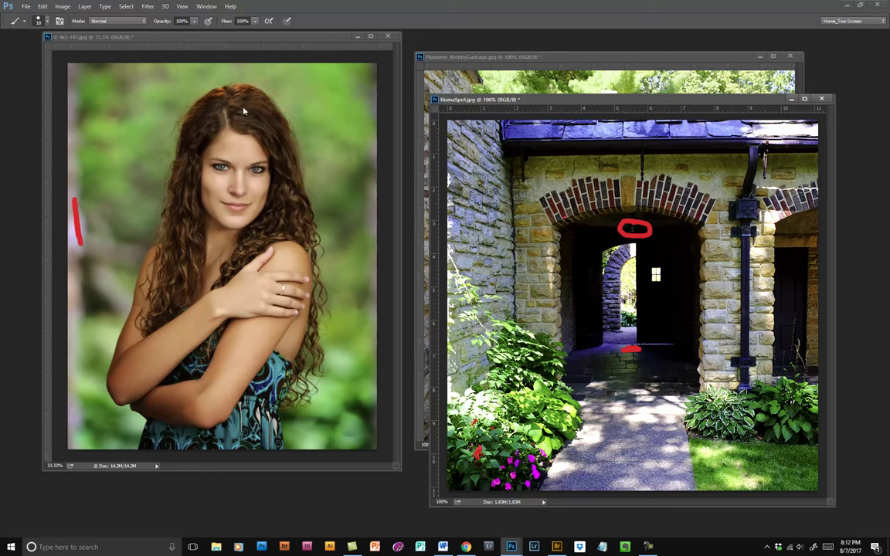
click(212, 84)
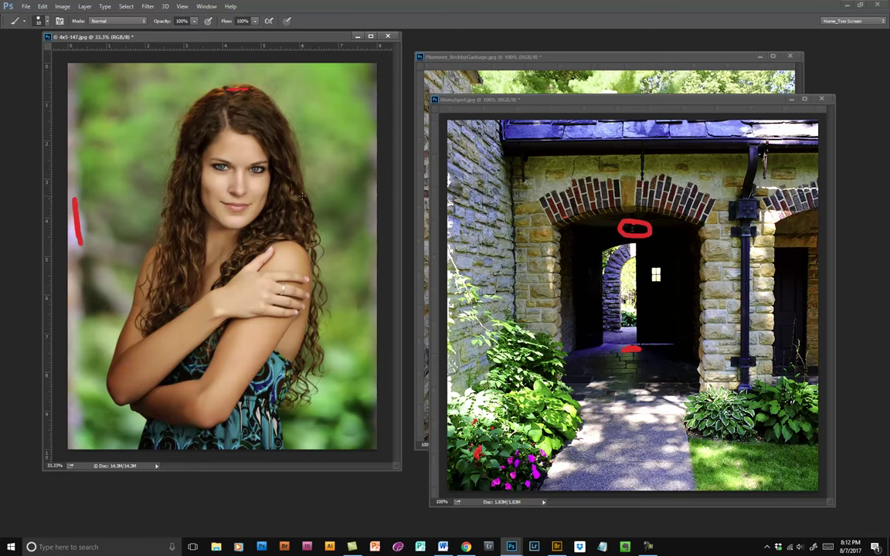
key(ctrl+plus)
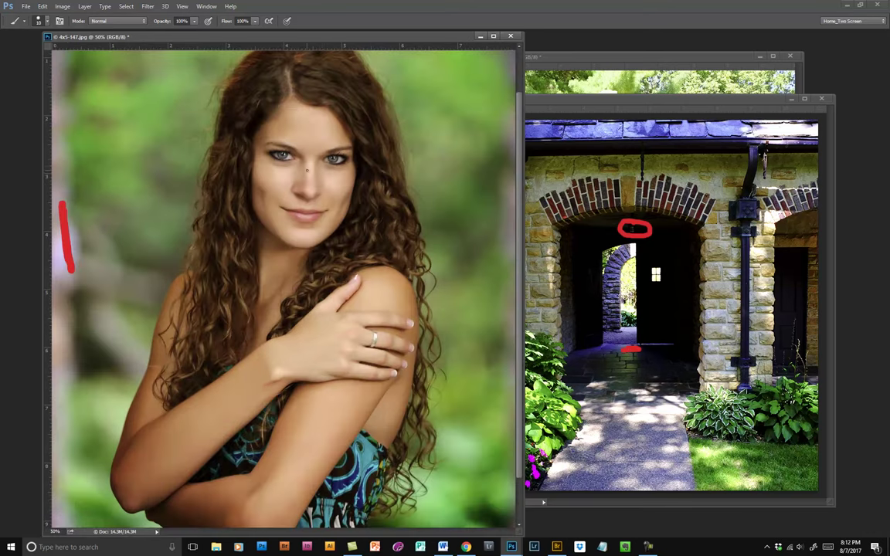
key(ctrl+plus)
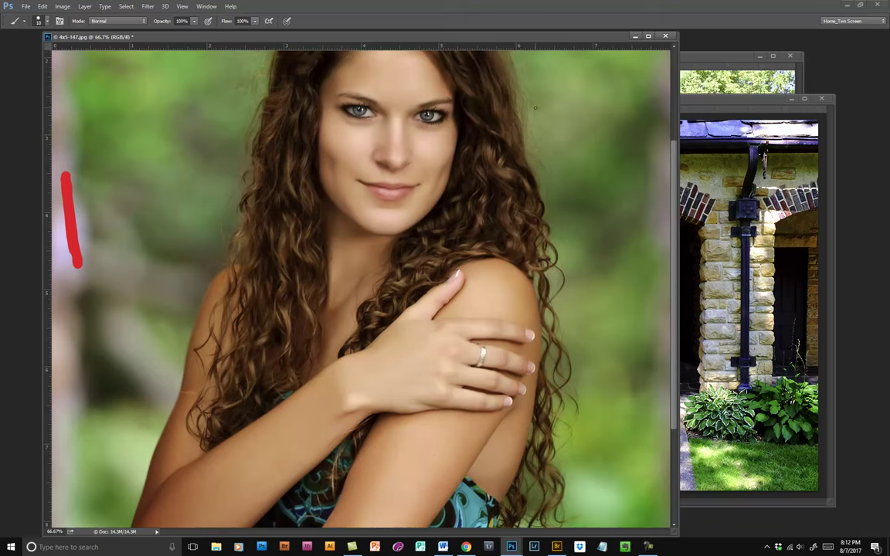
key(ctrl+minus)
key(ctrl+minus)
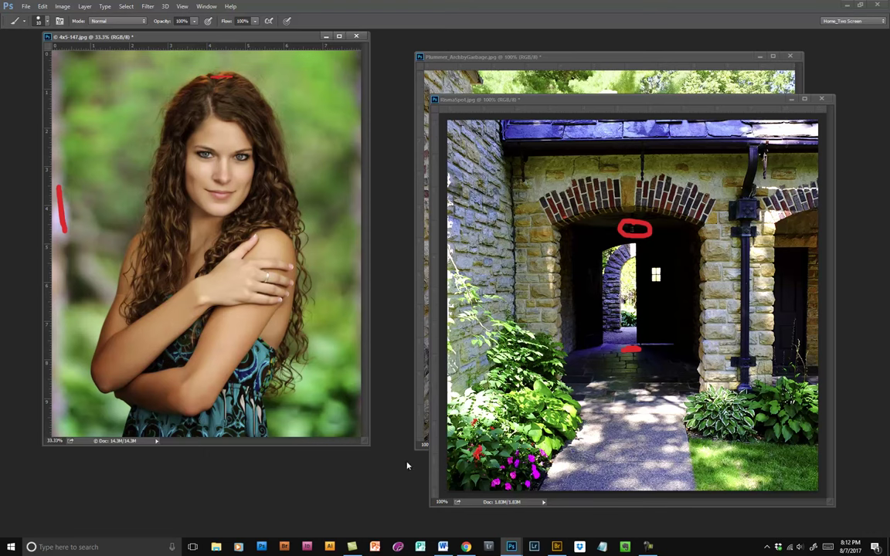
Enlarge the portrait window, then add red dots on the hand, dress, shoulder edge and both cheeks
drag(368, 445, 393, 463)
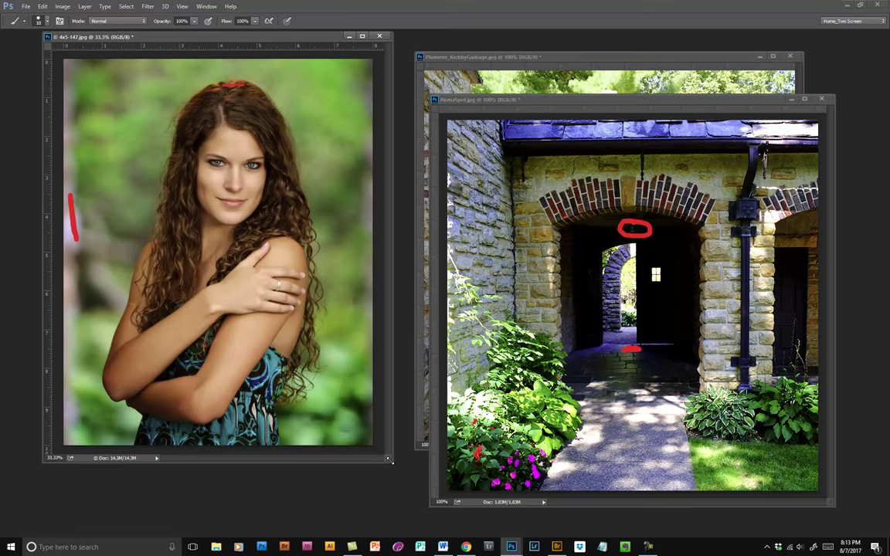
drag(389, 464, 402, 471)
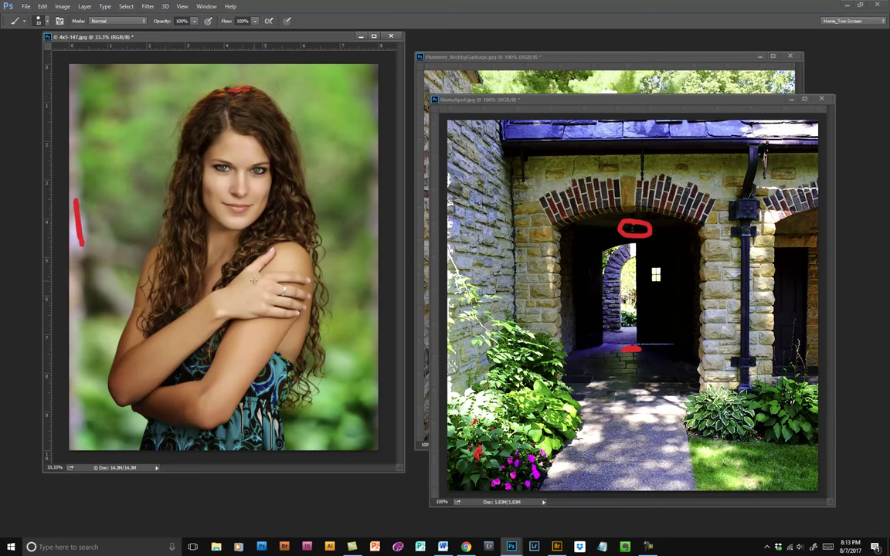
click(250, 288)
click(223, 379)
drag(146, 267, 142, 275)
click(221, 181)
click(255, 185)
Draw a red bracket at the portrait's right edge and red spots on the archway floor and courtyard path
mouse_move(379, 152)
mouse_down()
mouse_move(348, 153)
mouse_move(348, 207)
mouse_move(376, 215)
mouse_up()
click(604, 321)
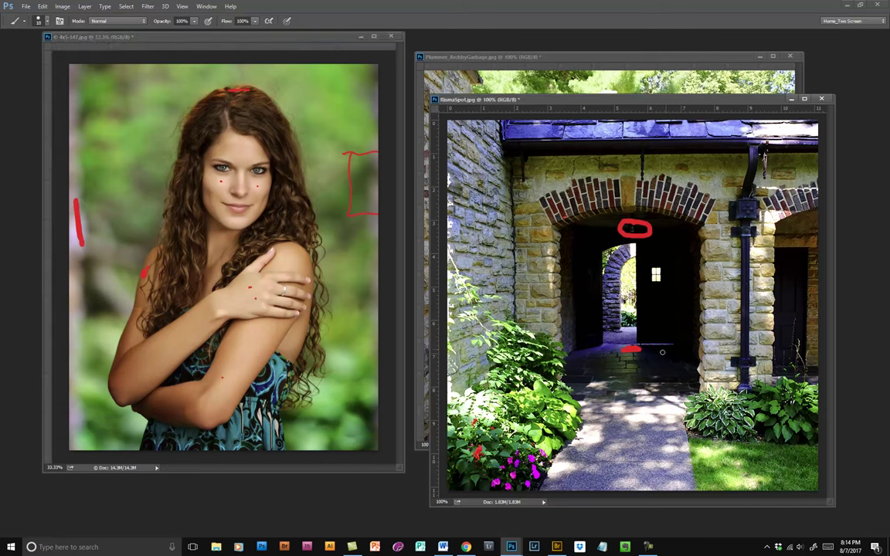
click(664, 359)
click(629, 464)
click(623, 467)
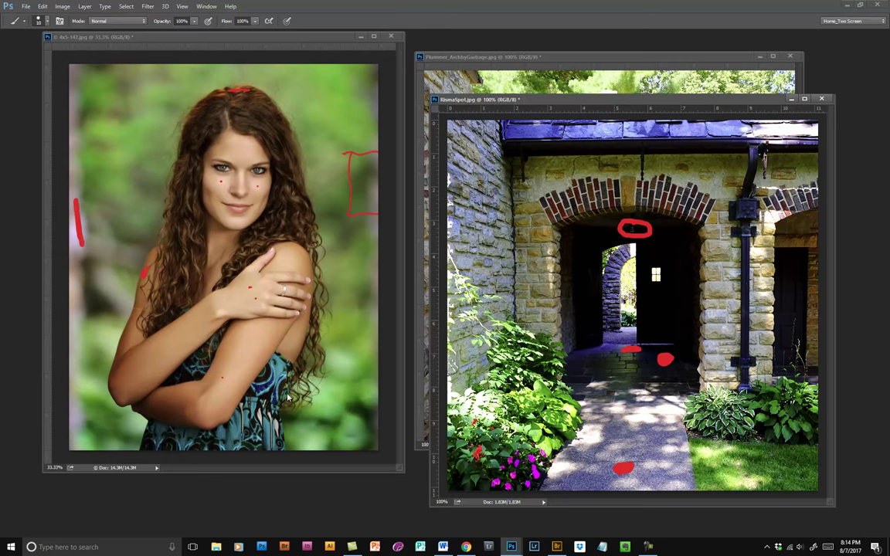
Mark the dress with a red stroke and draw a curved red arrow rising toward the portrait's right edge
click(259, 357)
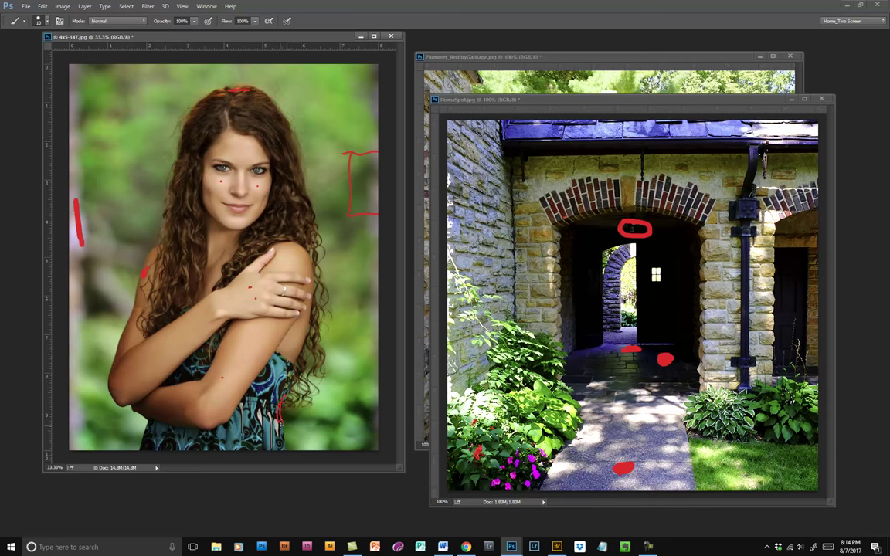
drag(283, 393, 280, 421)
drag(330, 263, 375, 256)
mouse_move(301, 423)
mouse_down()
mouse_move(340, 340)
mouse_move(332, 262)
mouse_up()
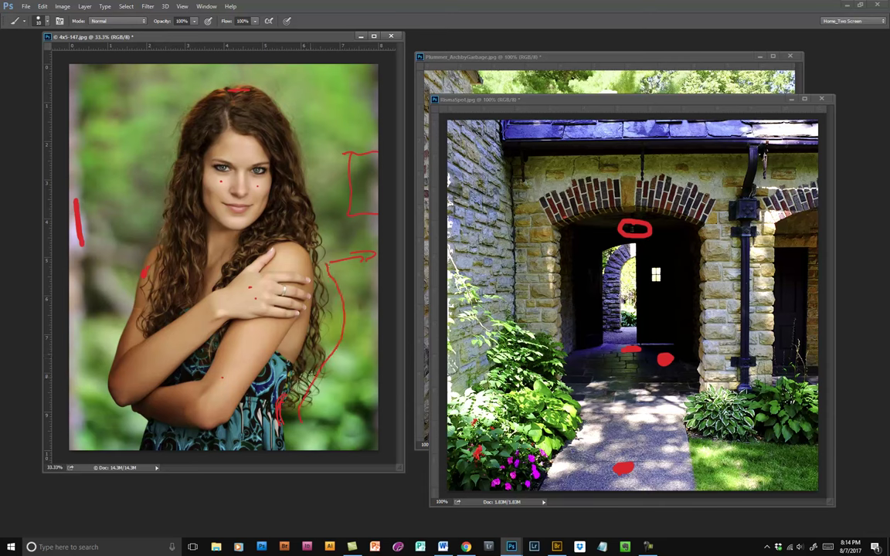
drag(297, 421, 309, 435)
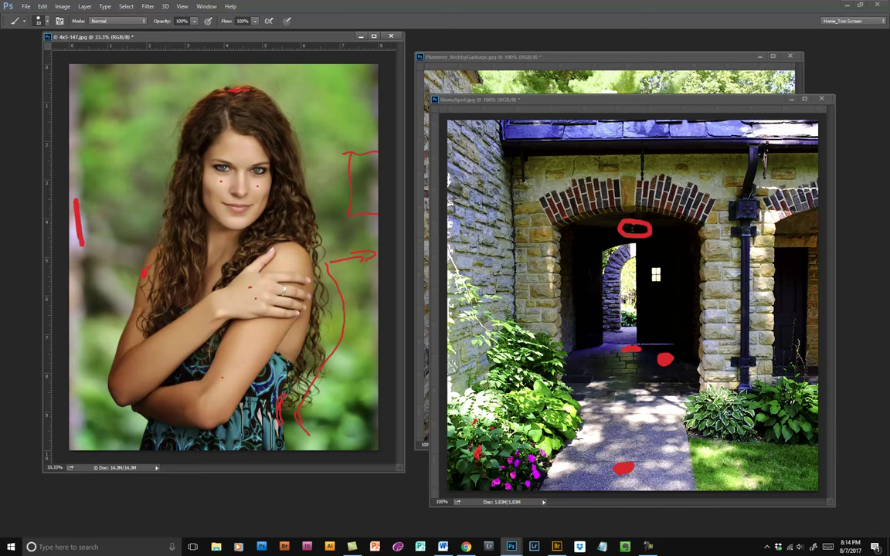